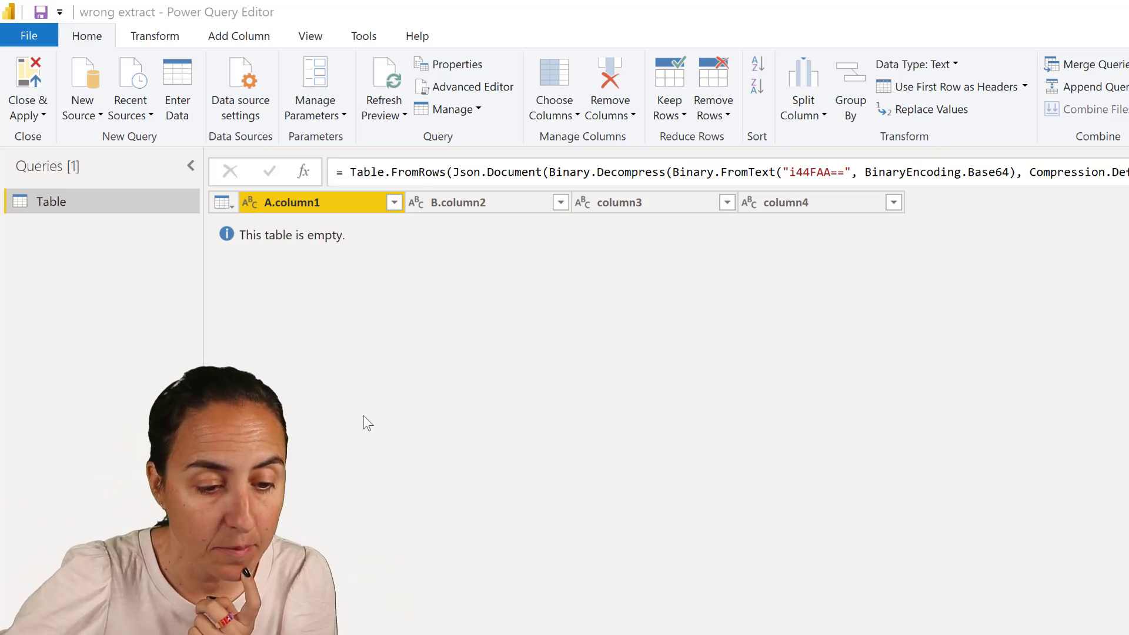
Step: Duplicate the Table query, demote its headers into row 1, and transpose them into Column1
{"action": "right_click", "coordinate": [93, 202]}
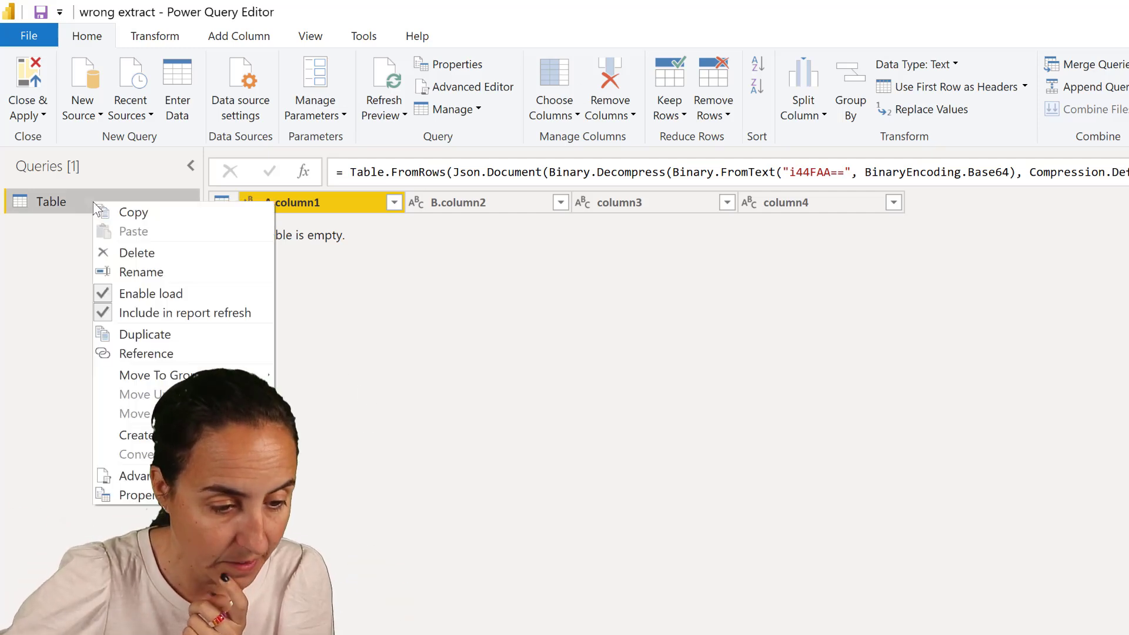
{"action": "left_click", "coordinate": [158, 329]}
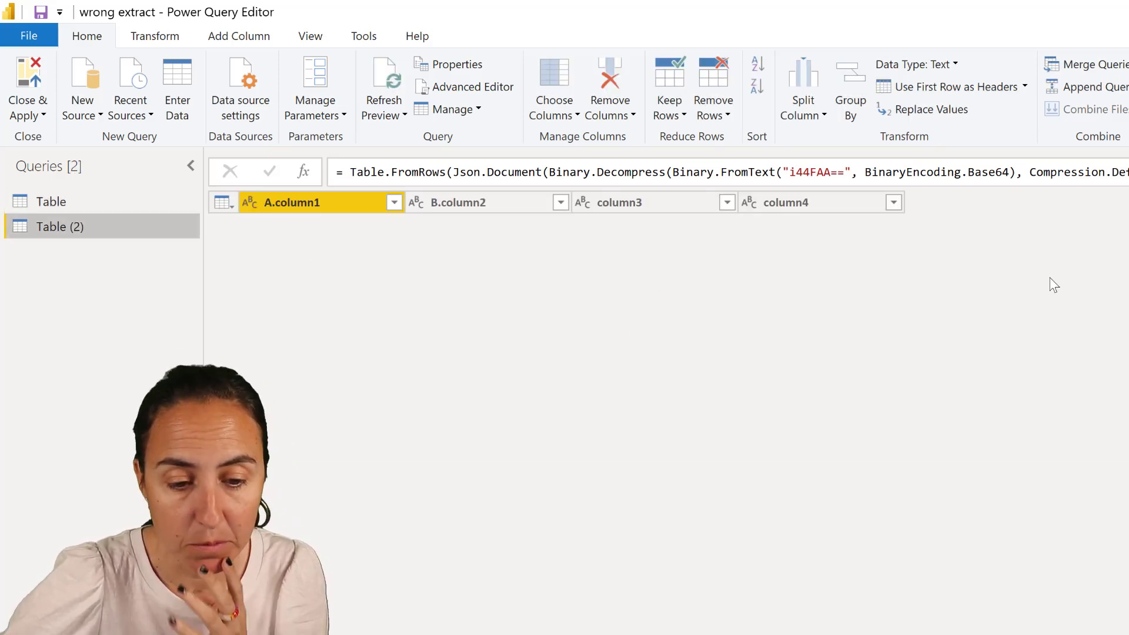
{"action": "left_click", "coordinate": [1024, 89]}
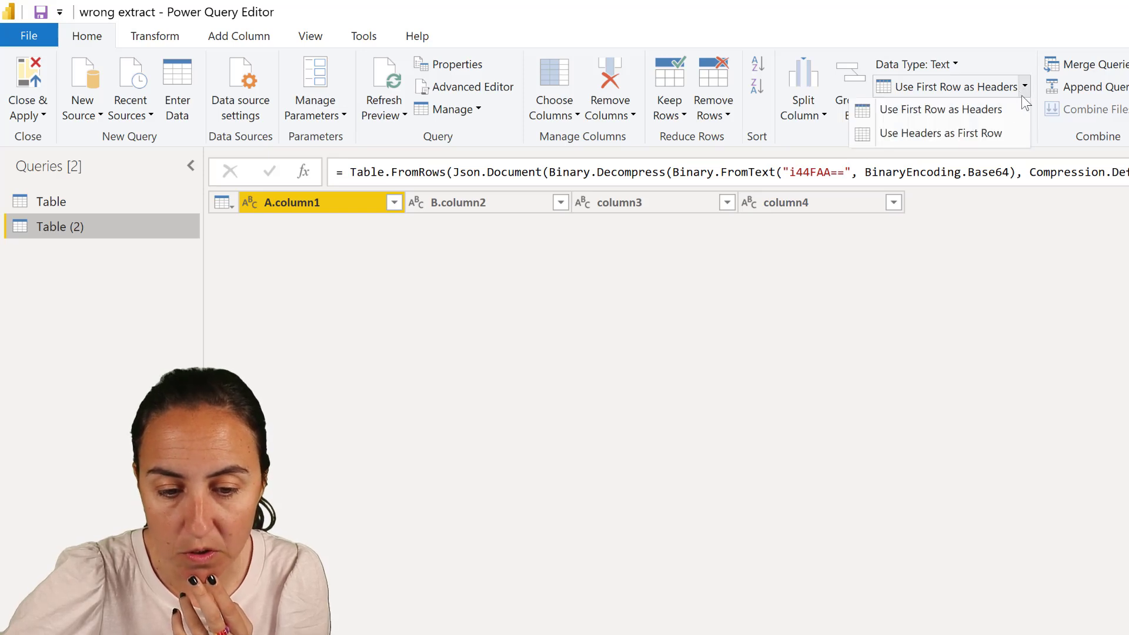
{"action": "left_click", "coordinate": [965, 139]}
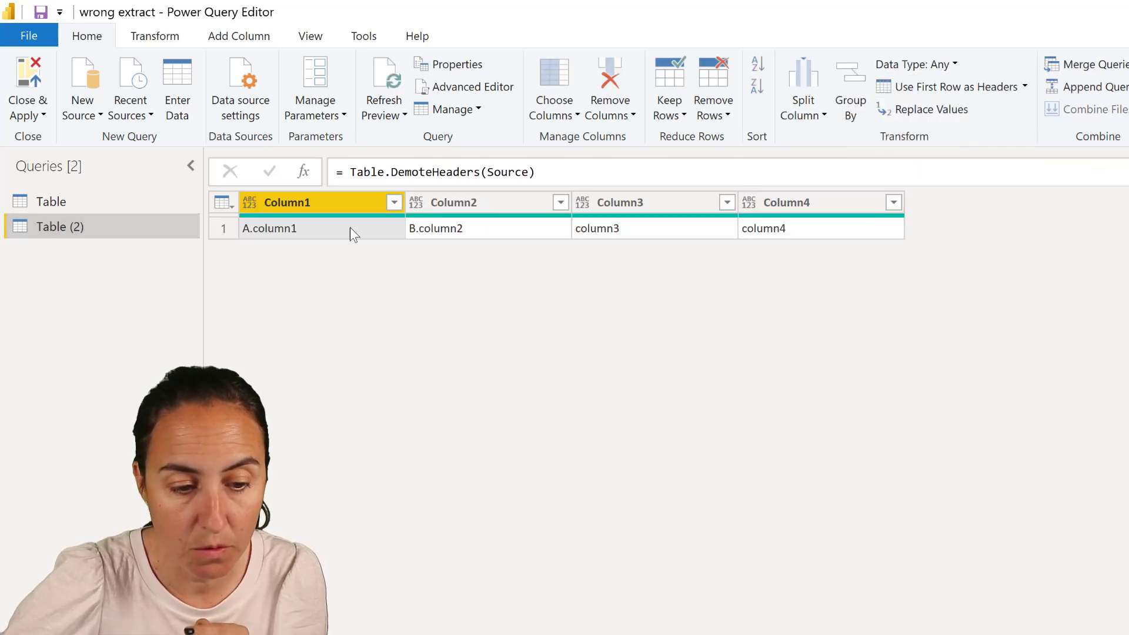
{"action": "left_click", "coordinate": [169, 37]}
{"action": "left_click", "coordinate": [149, 62]}
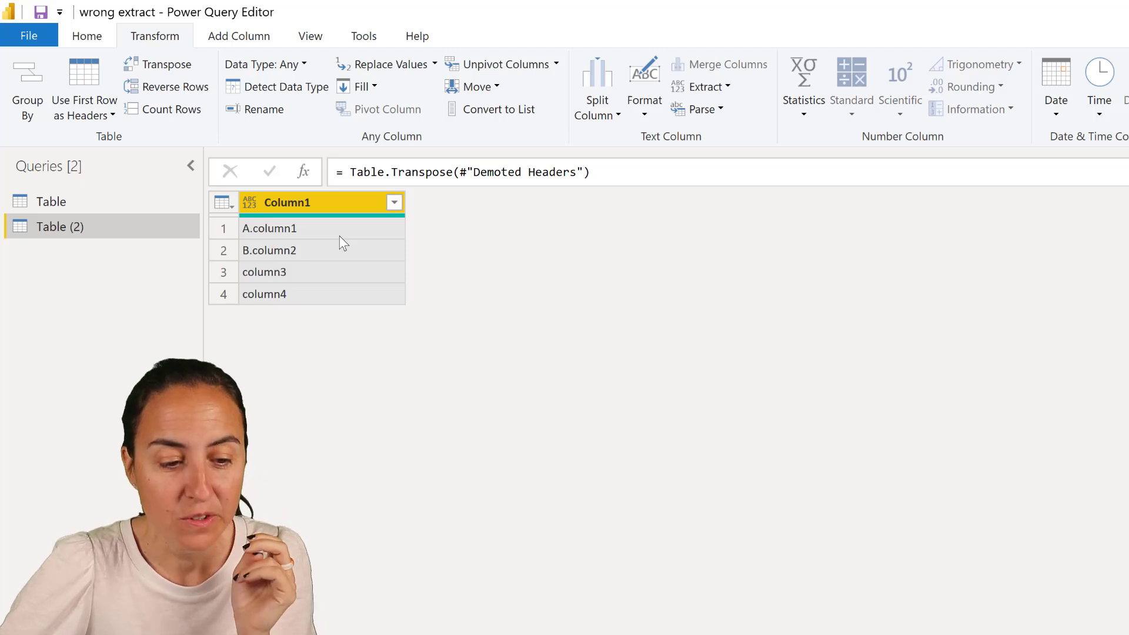
Step: Extract the text after the '.' delimiter in Column1, leaving column1, column2 and two blanks
{"action": "left_click", "coordinate": [718, 87]}
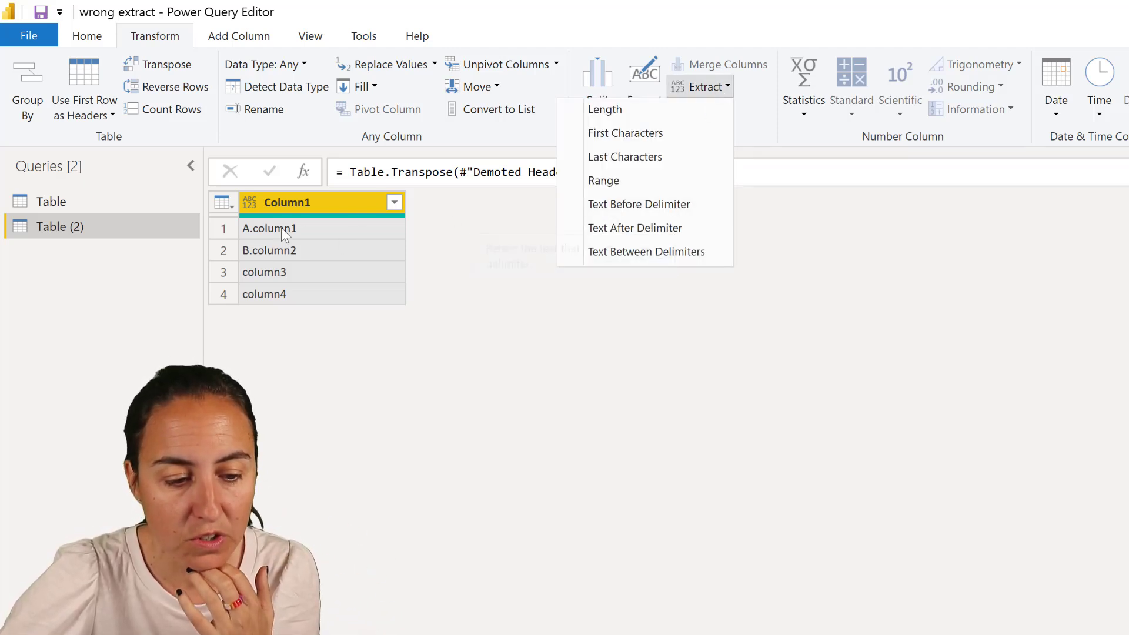
{"action": "left_click", "coordinate": [662, 228]}
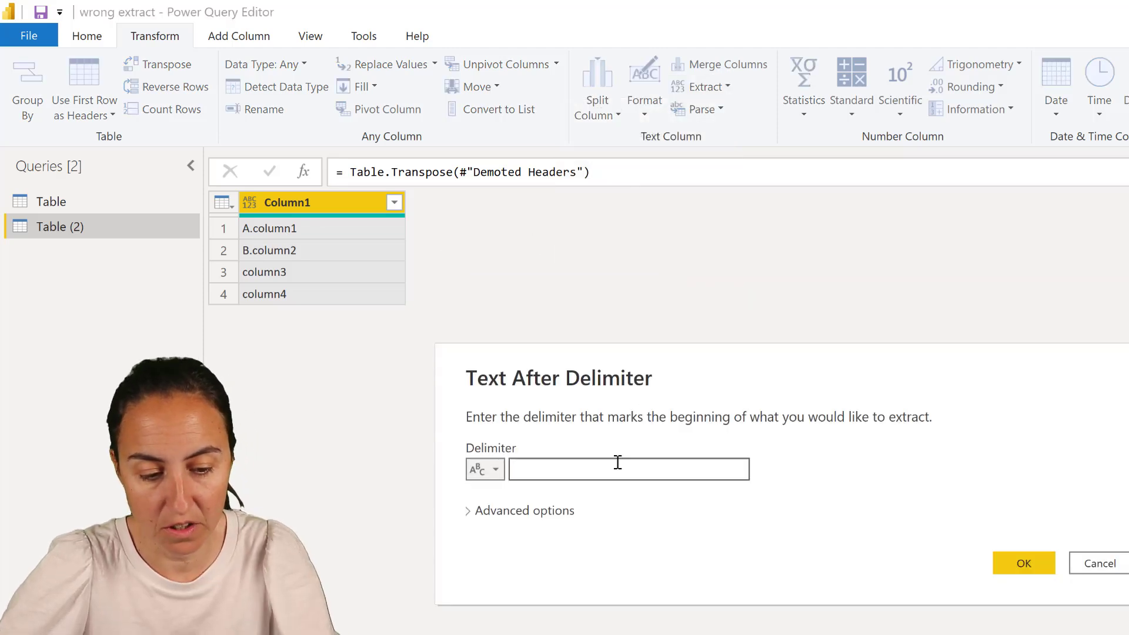
{"action": "type", "text": "."}
{"action": "left_click", "coordinate": [995, 569]}
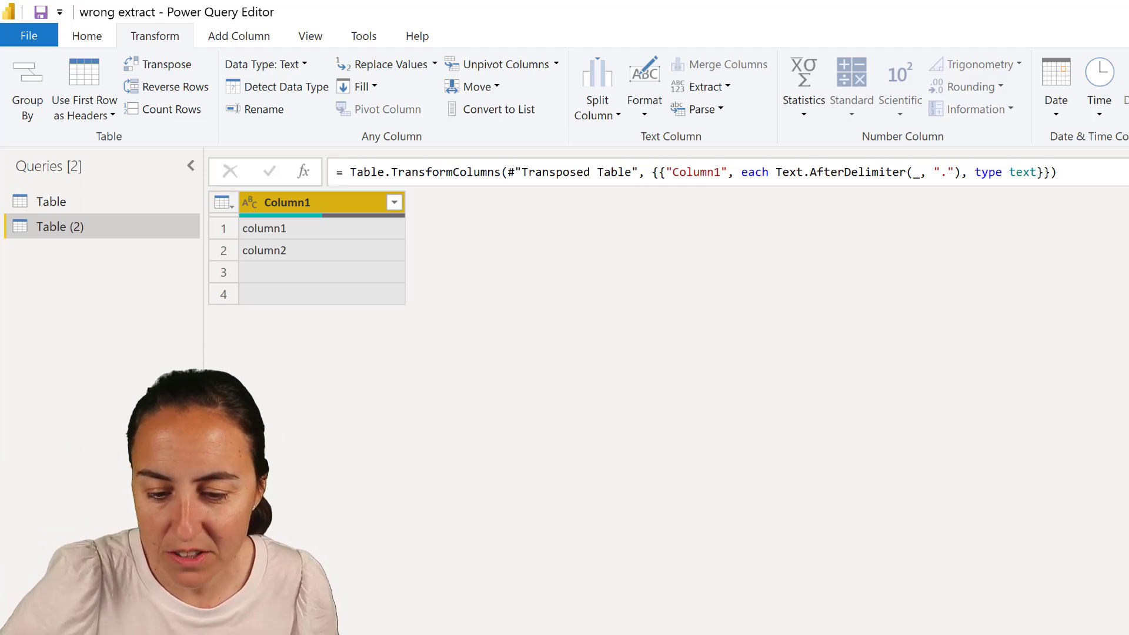
Step: Undo the extraction and add a '.' prefix to every value in Column1
{"action": "key", "text": "ctrl+z"}
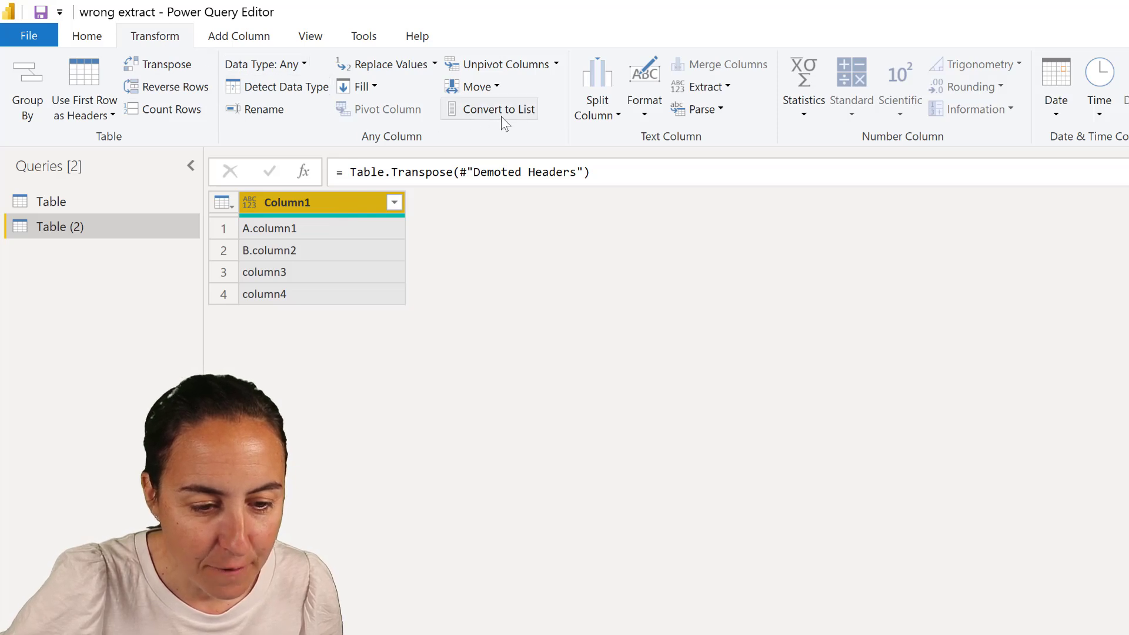
{"action": "left_click", "coordinate": [648, 111]}
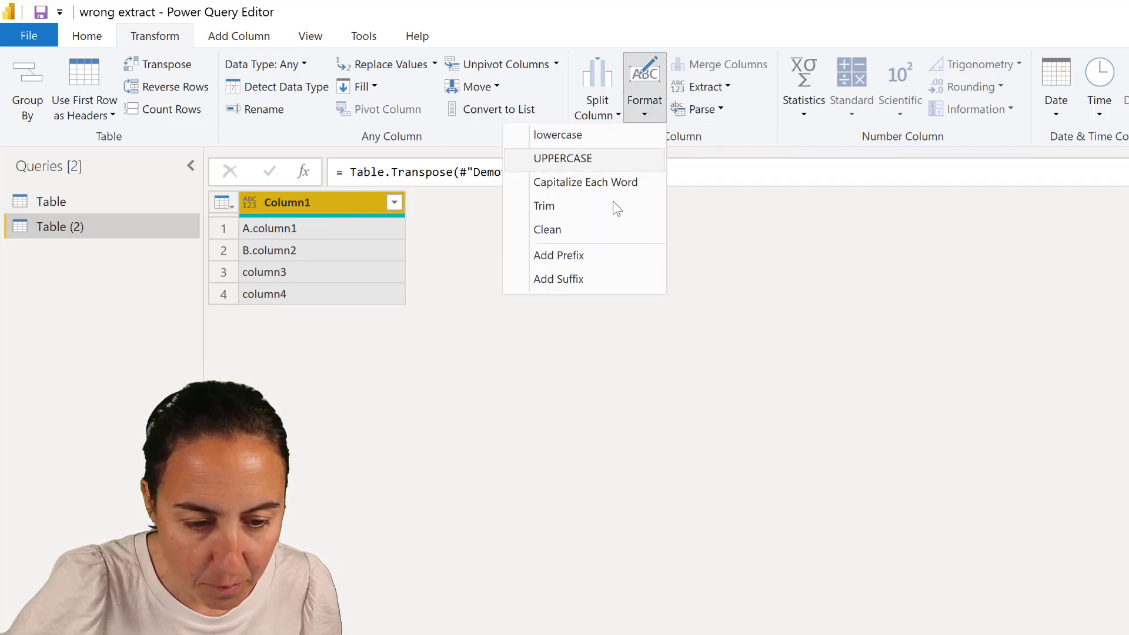
{"action": "left_click", "coordinate": [595, 253]}
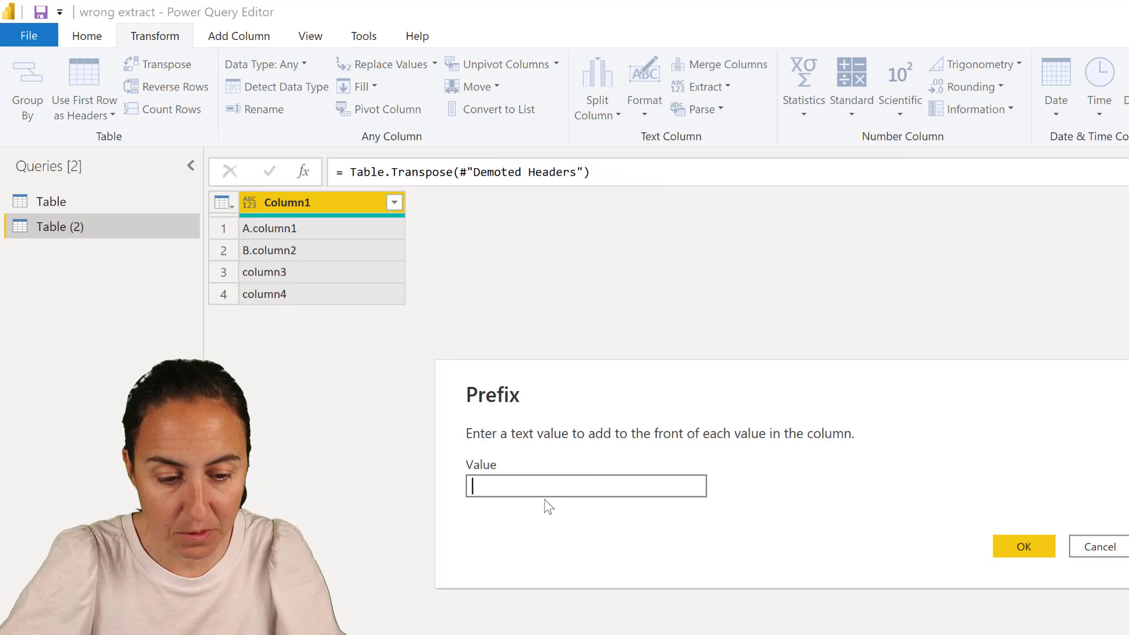
{"action": "type", "text": "."}
{"action": "left_click", "coordinate": [1024, 546]}
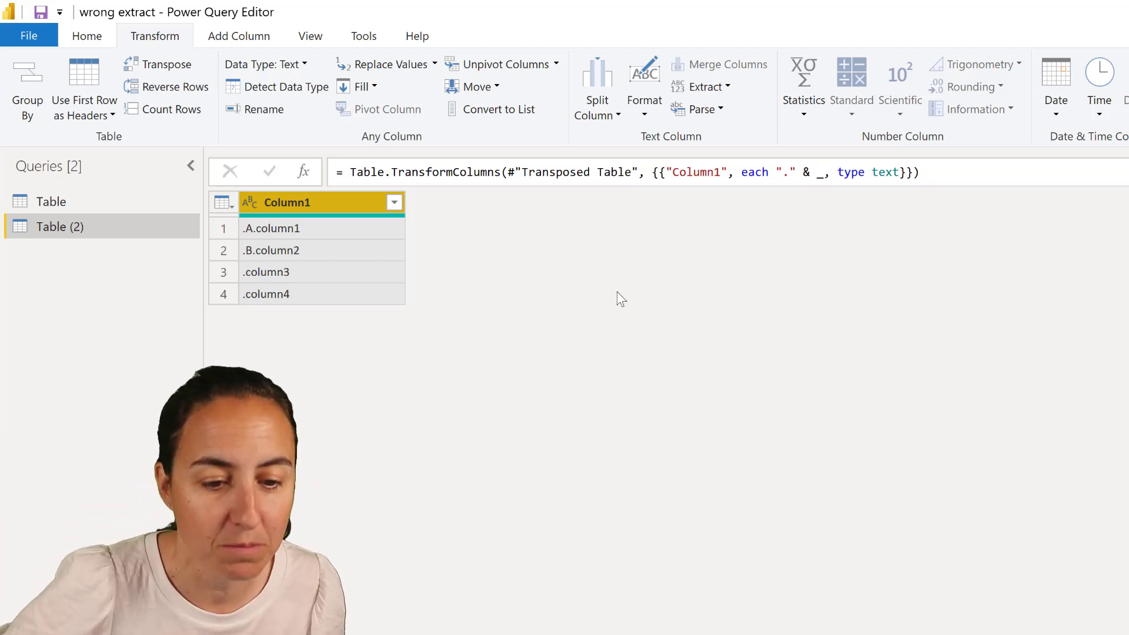
Step: Extract text after the '.' delimiter in Column1, scanning from the end of the input
{"action": "left_click", "coordinate": [705, 86]}
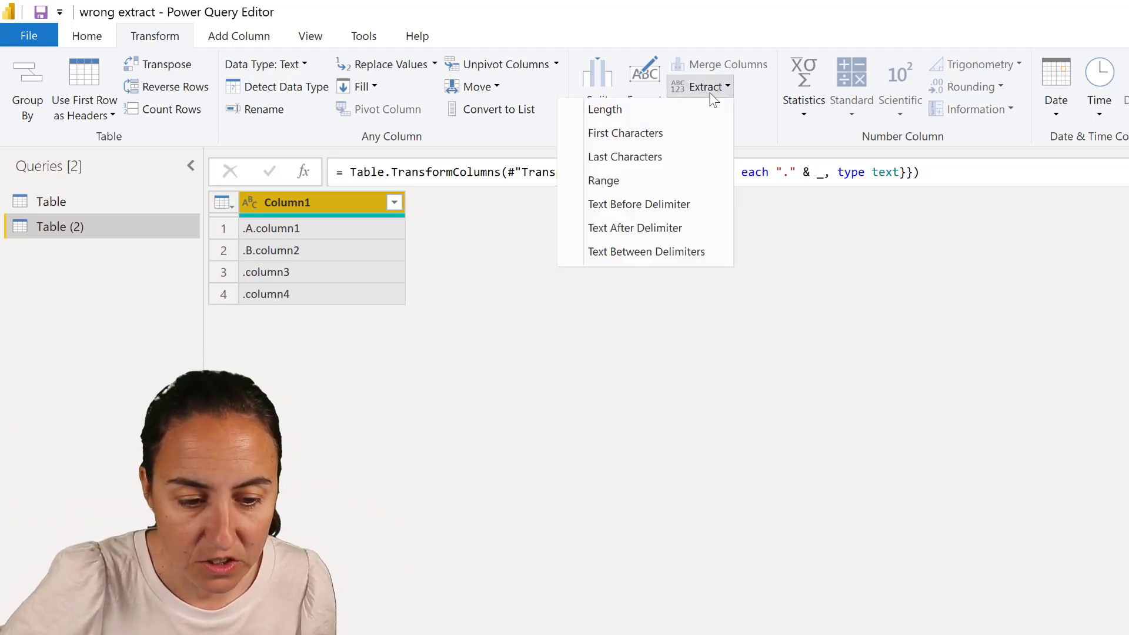
{"action": "left_click", "coordinate": [665, 229]}
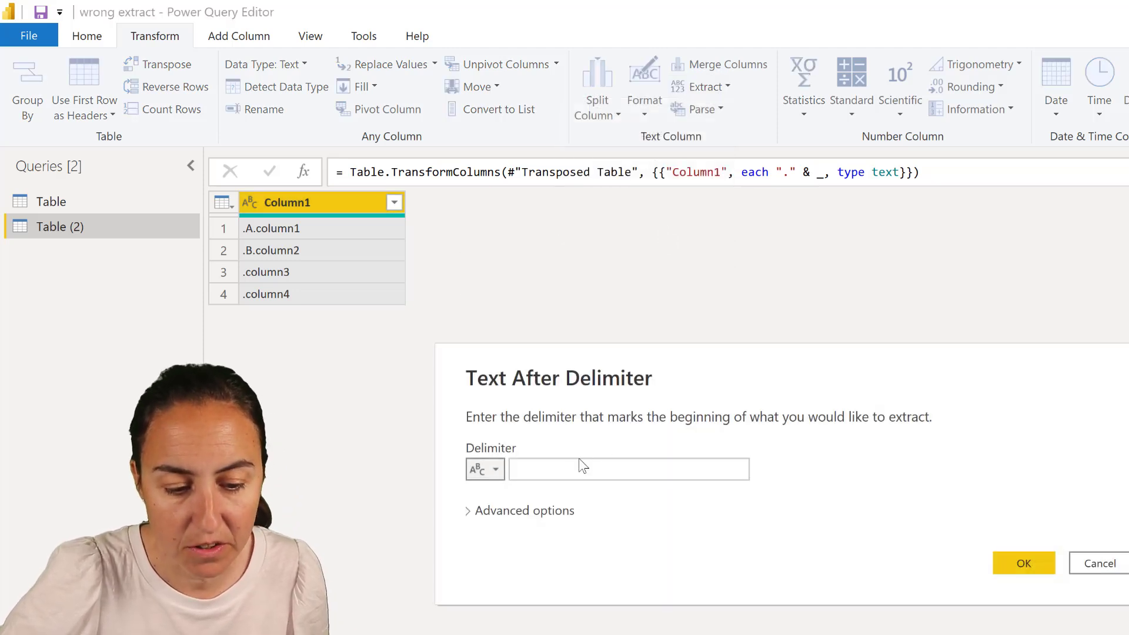
{"action": "type", "text": "."}
{"action": "left_click", "coordinate": [517, 513]}
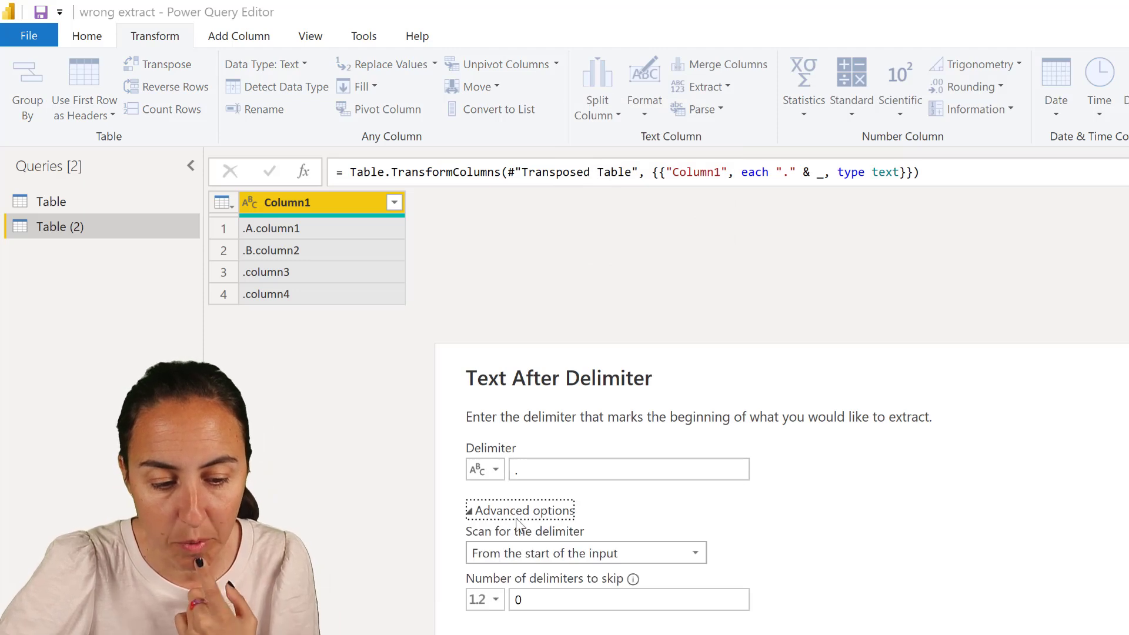
{"action": "left_click", "coordinate": [602, 554]}
{"action": "left_click", "coordinate": [584, 594]}
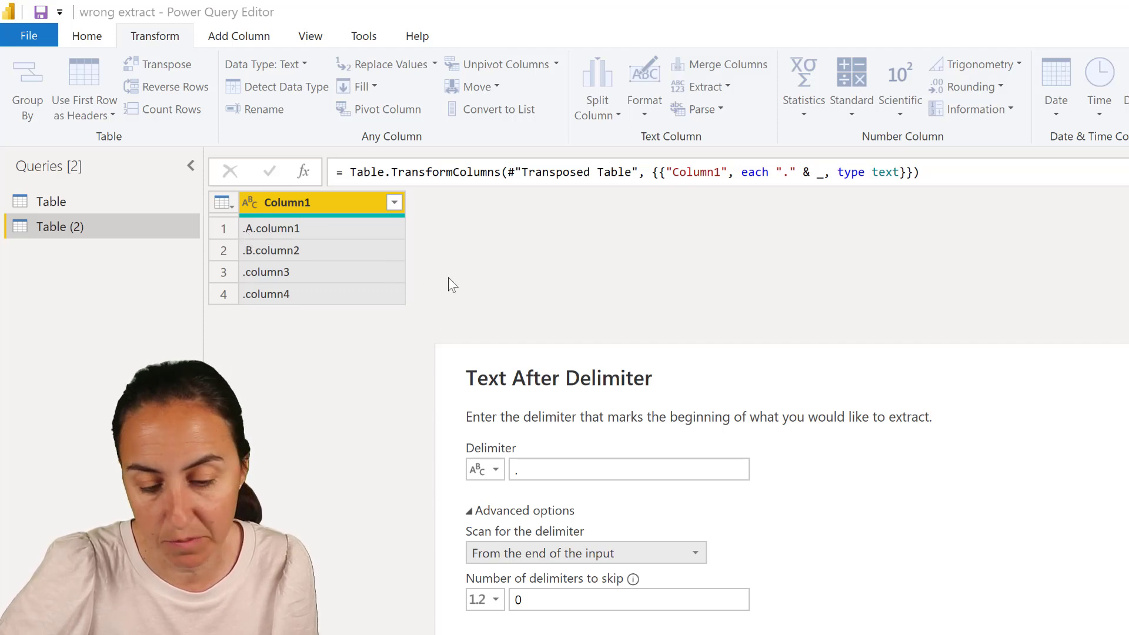
{"action": "key", "text": "Return"}
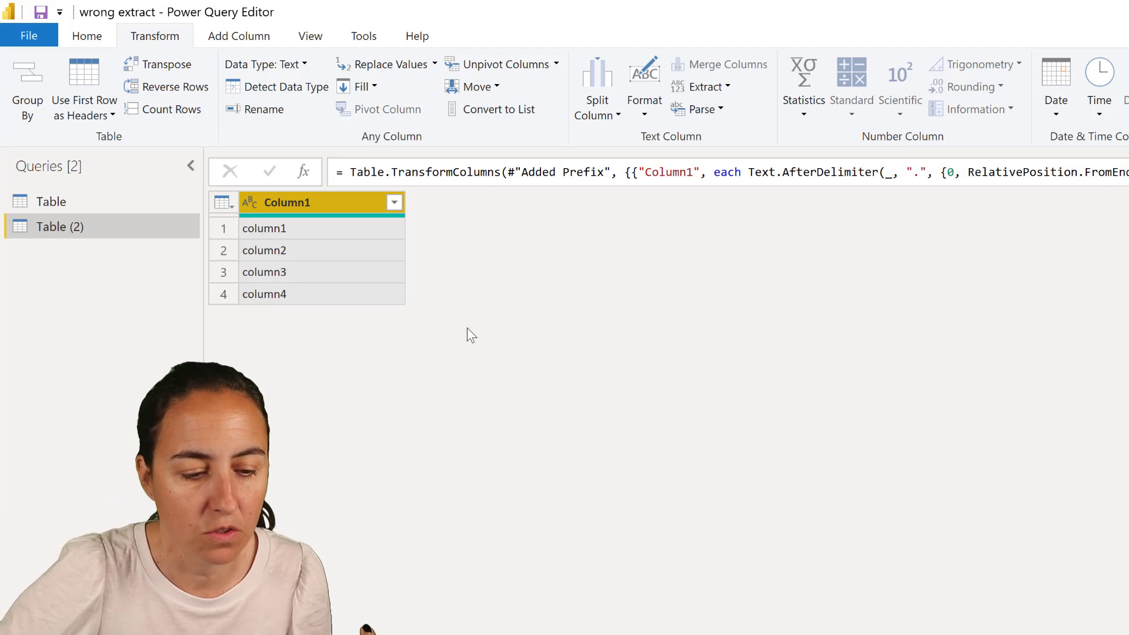
Step: In the original Table query, add a step with the formula Table.PrefixColumns(Source, ".")
{"action": "left_click", "coordinate": [81, 202]}
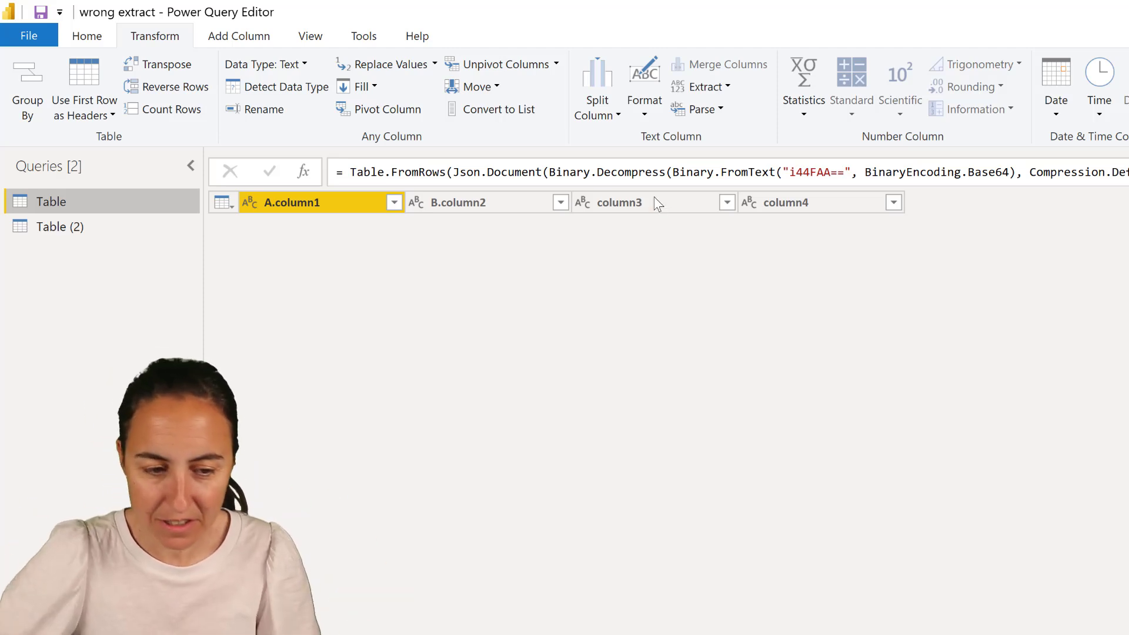
{"action": "left_click", "coordinate": [304, 171]}
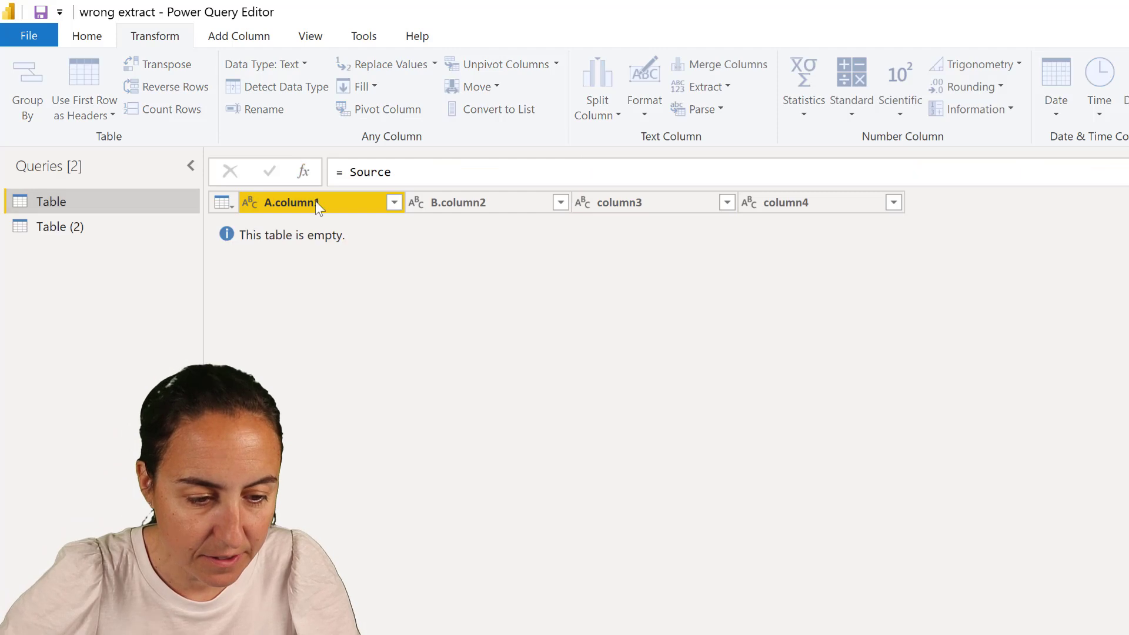
{"action": "left_click", "coordinate": [350, 171]}
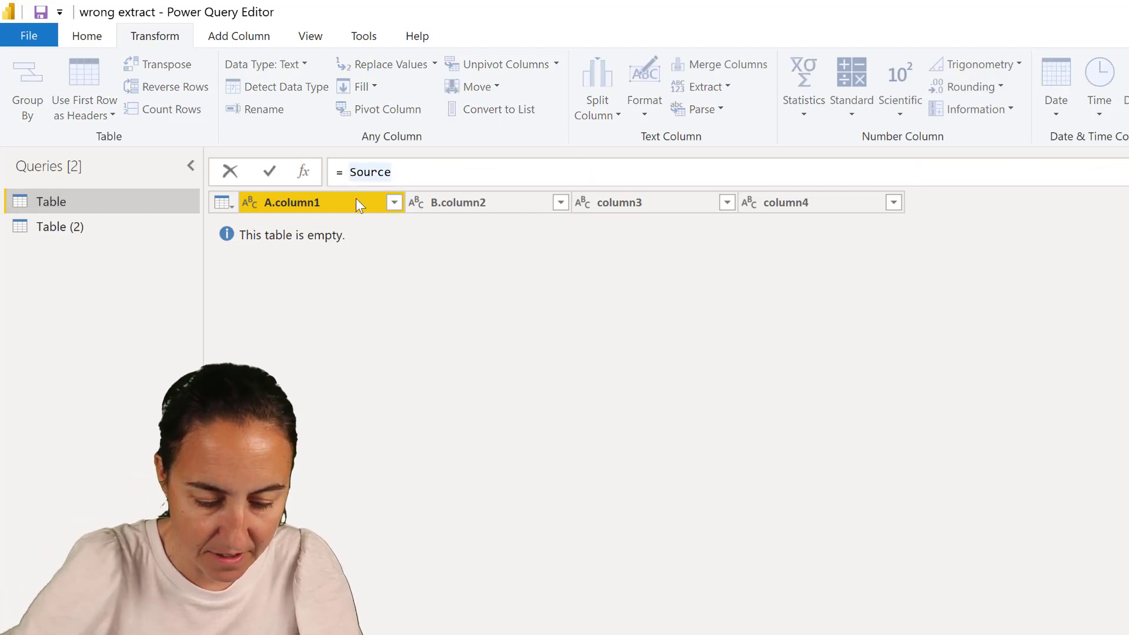
{"action": "type", "text": "("}
{"action": "key", "text": "Left"}
{"action": "type", "text": "Ta"}
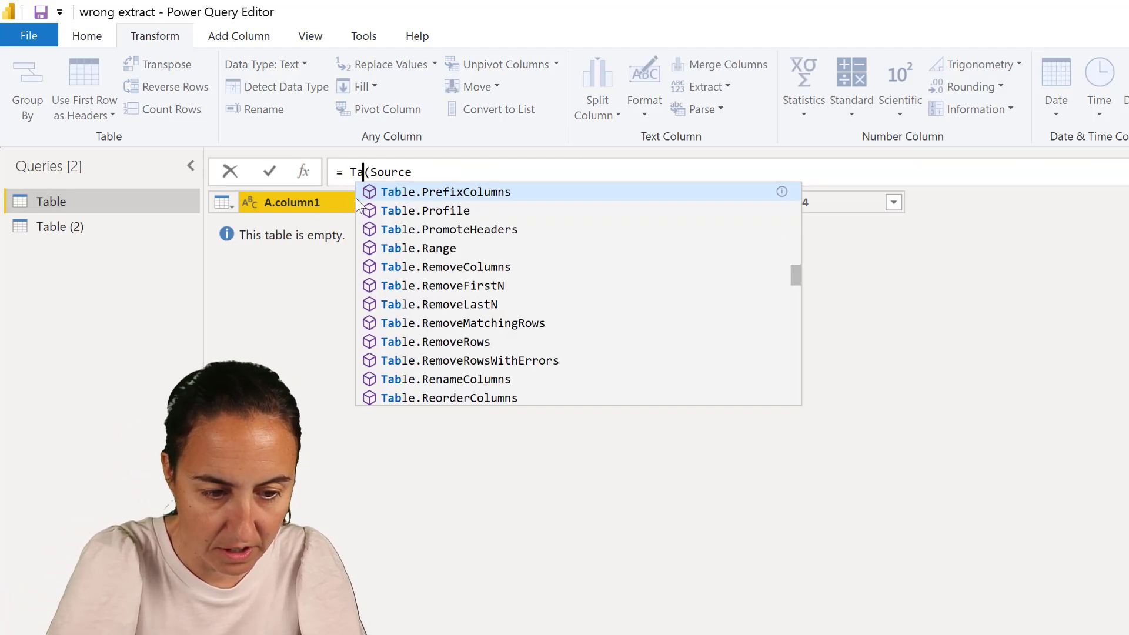
{"action": "type", "text": "ble.Pre"}
{"action": "key", "text": "Tab"}
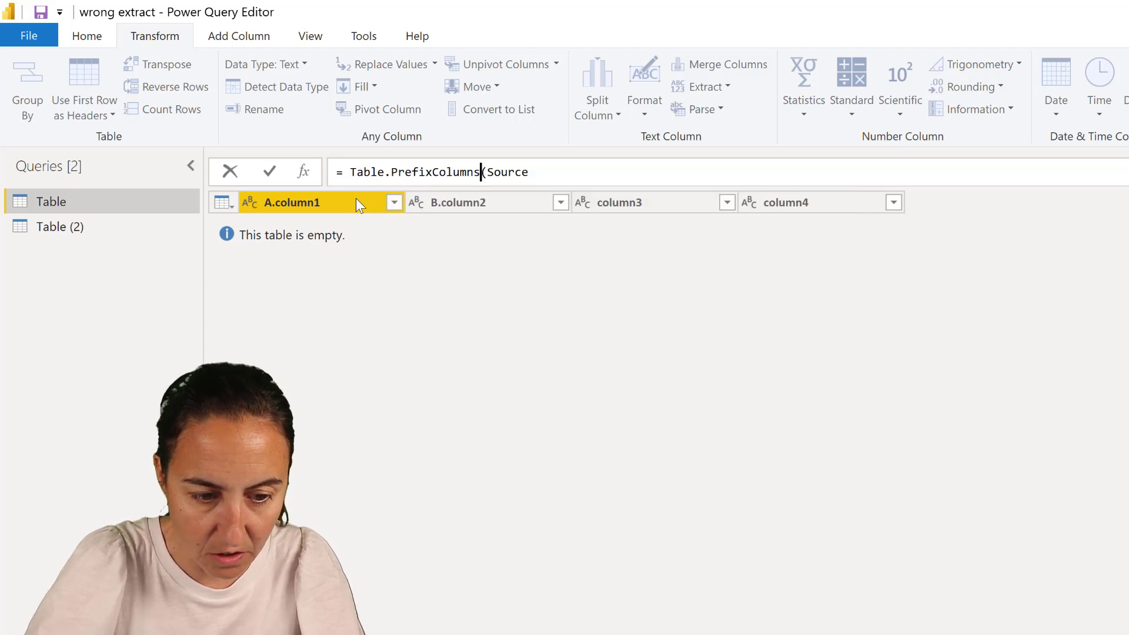
{"action": "left_click", "coordinate": [569, 174]}
{"action": "type", "text": ","}
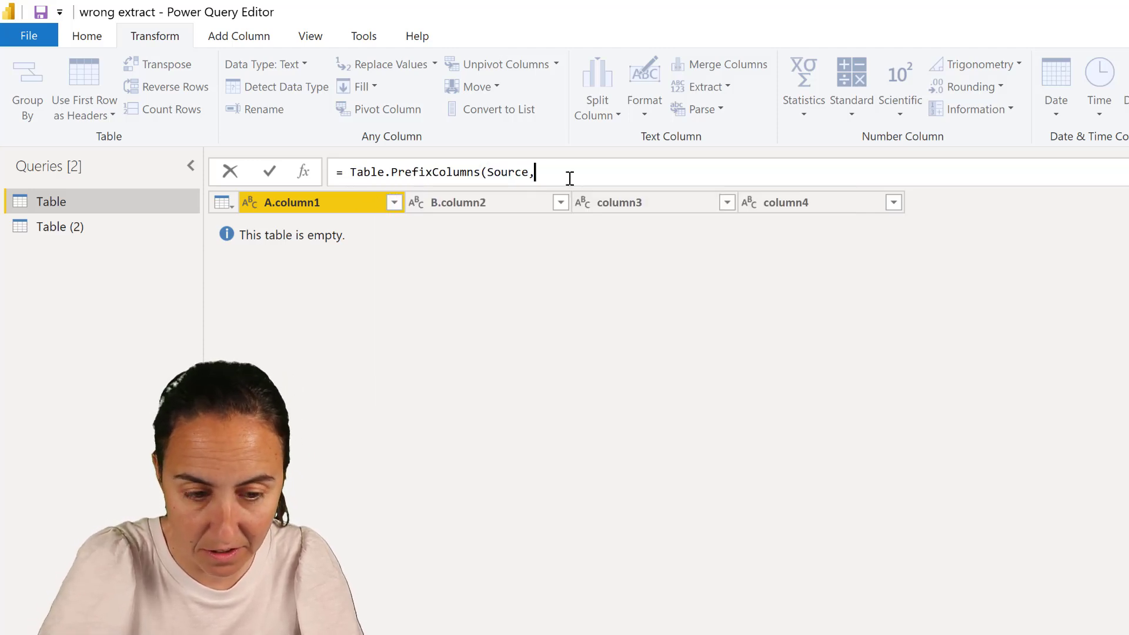
{"action": "type", "text": " \".\""}
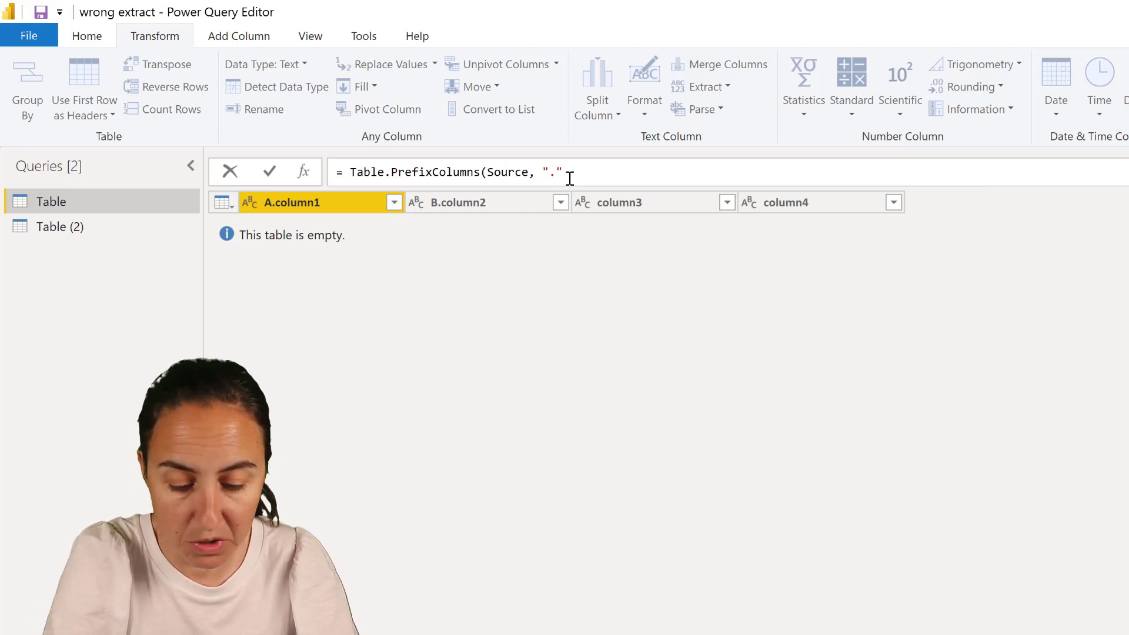
{"action": "type", "text": ")"}
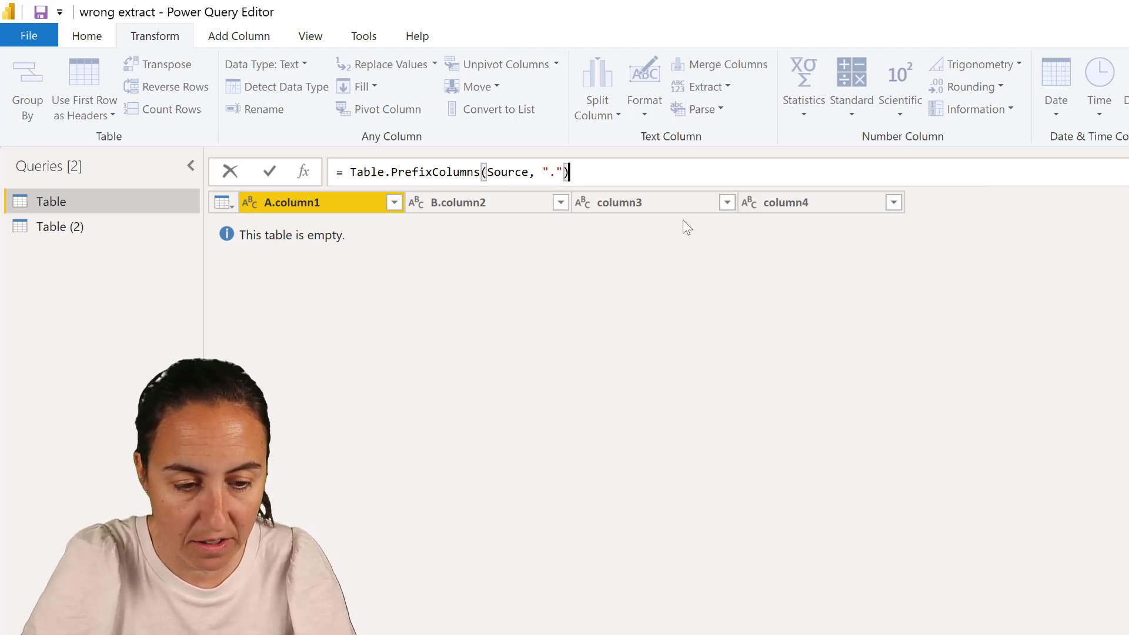
{"action": "key", "text": "Return"}
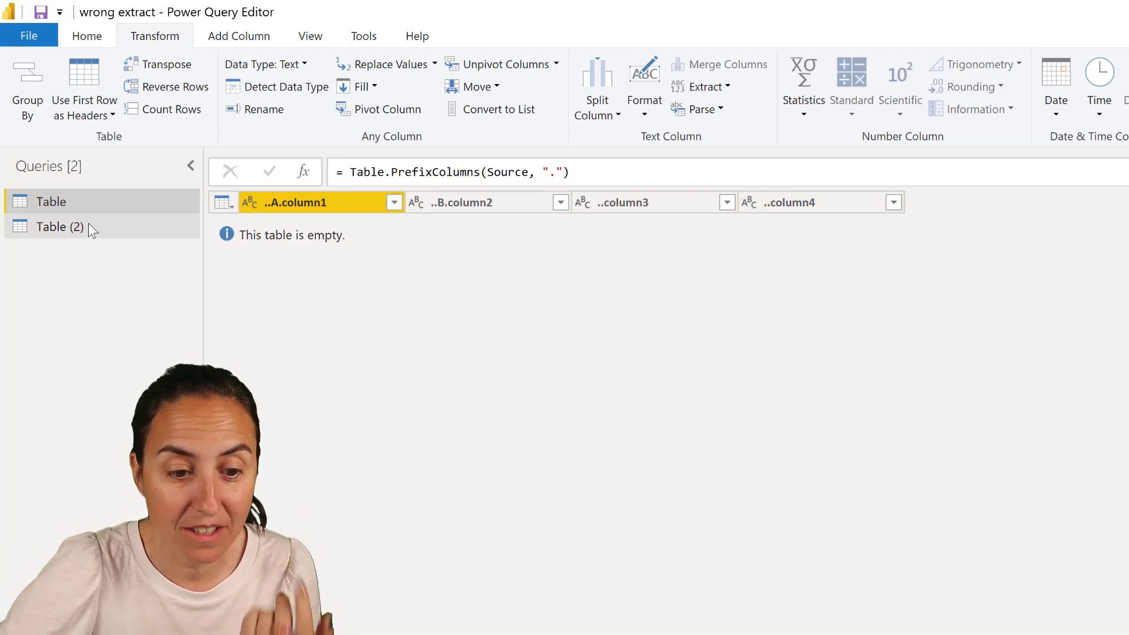
Step: Select the after-last-dot Text.AfterDelimiter expression in Table (2)'s formula bar to copy it
{"action": "left_click", "coordinate": [658, 201]}
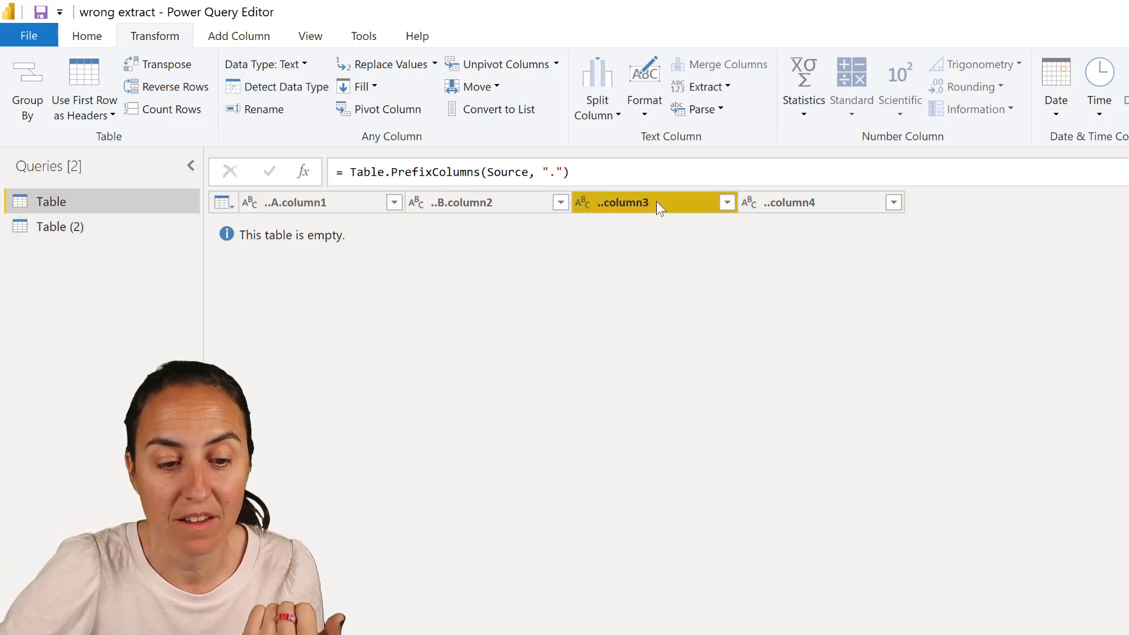
{"action": "left_click", "coordinate": [706, 90]}
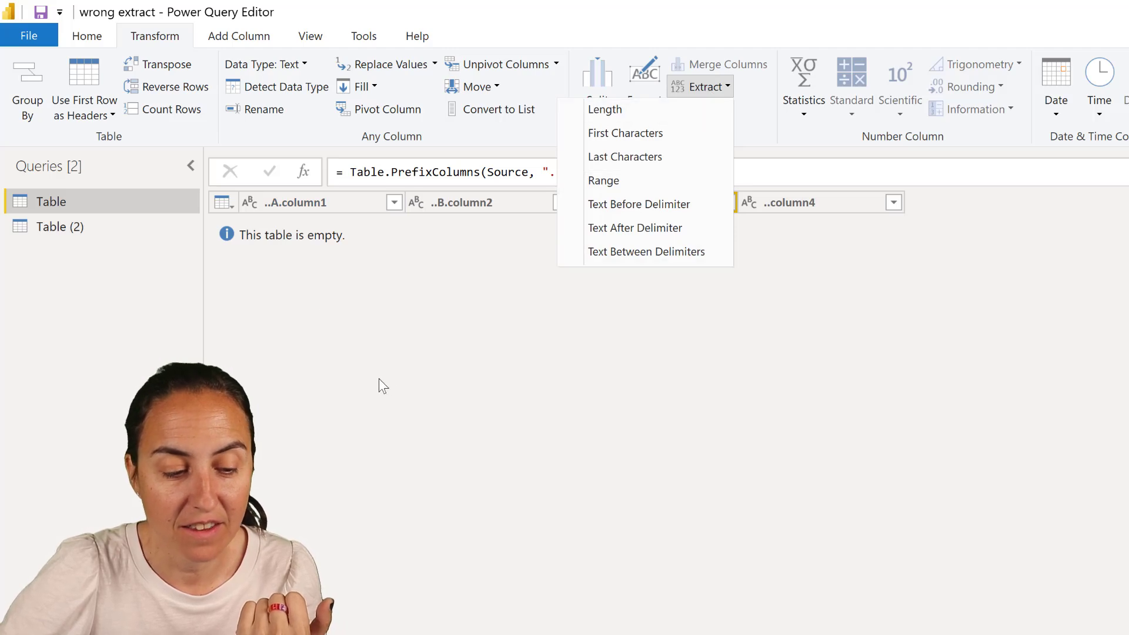
{"action": "left_click", "coordinate": [104, 294]}
{"action": "left_click", "coordinate": [50, 226]}
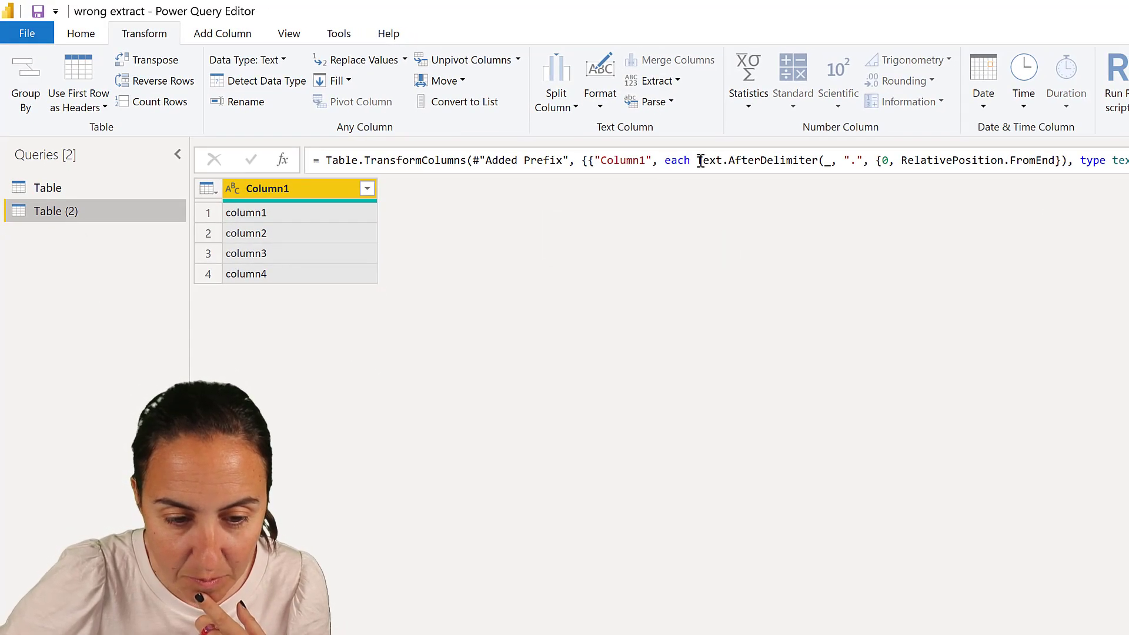
{"action": "left_click_drag", "start_coordinate": [665, 160], "coordinate": [1067, 162]}
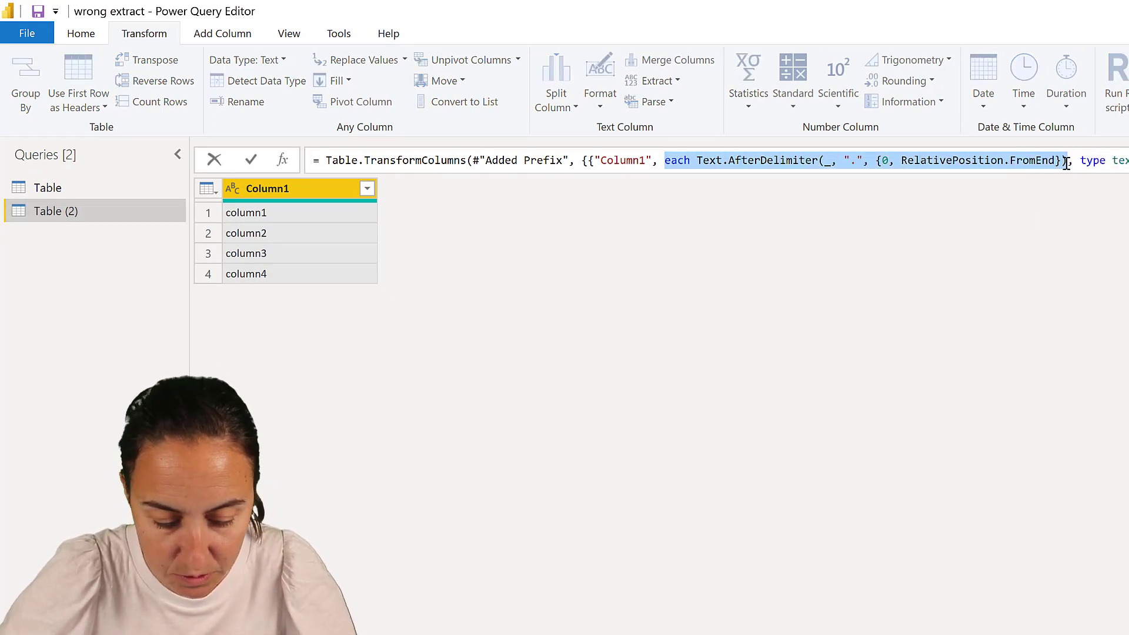
Step: Add a new custom step after the prefix step in the Table query
{"action": "left_click", "coordinate": [69, 187]}
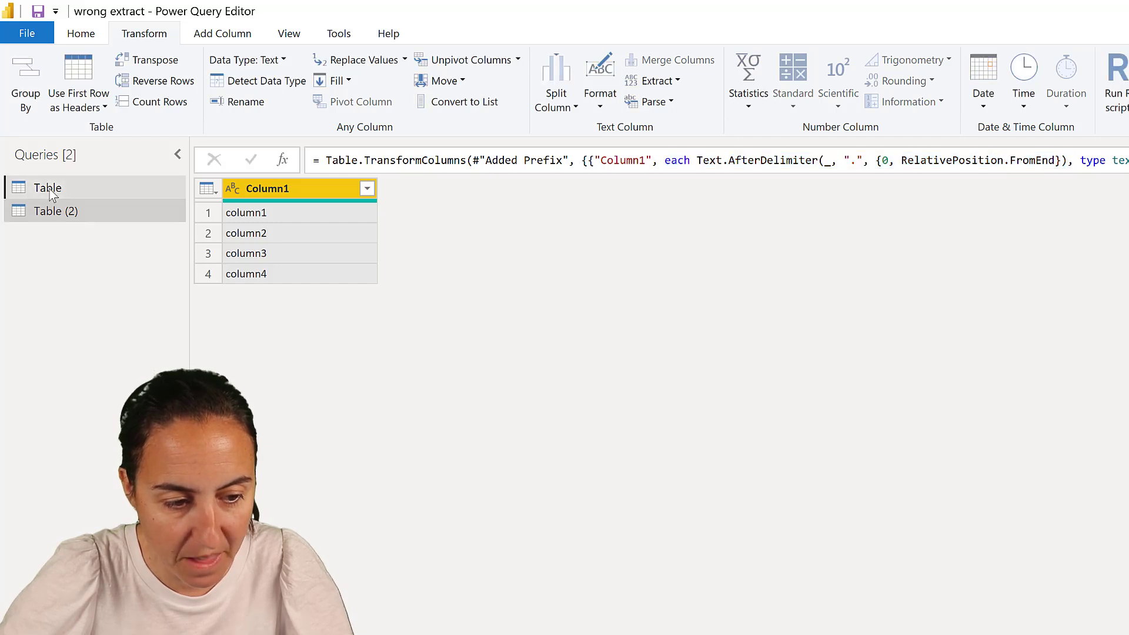
{"action": "left_click", "coordinate": [281, 160]}
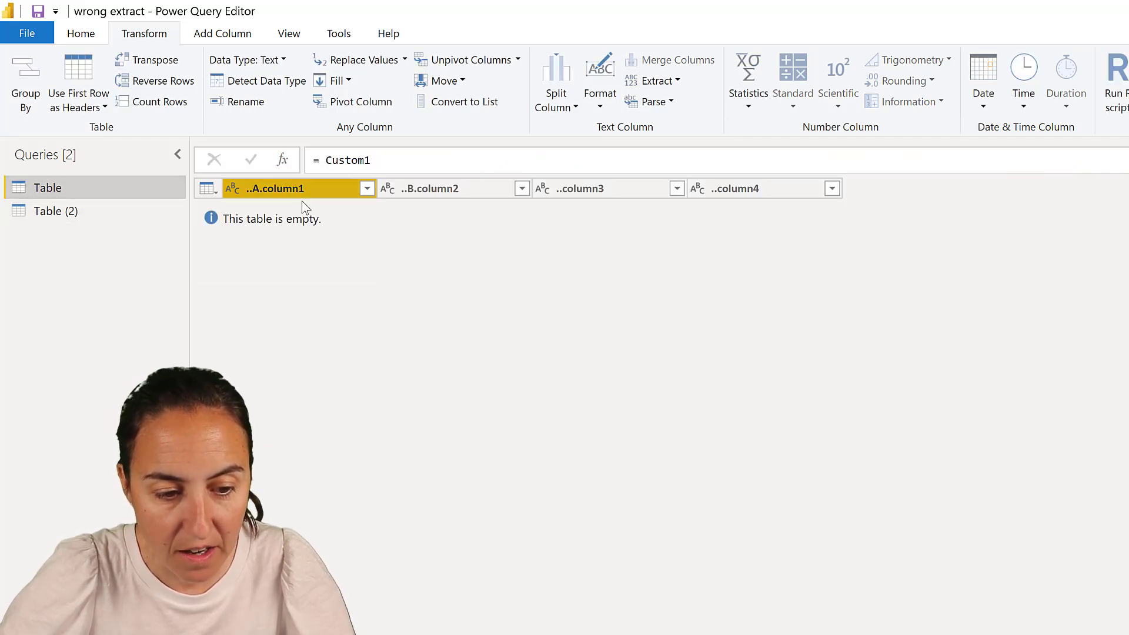
{"action": "left_click", "coordinate": [327, 163]}
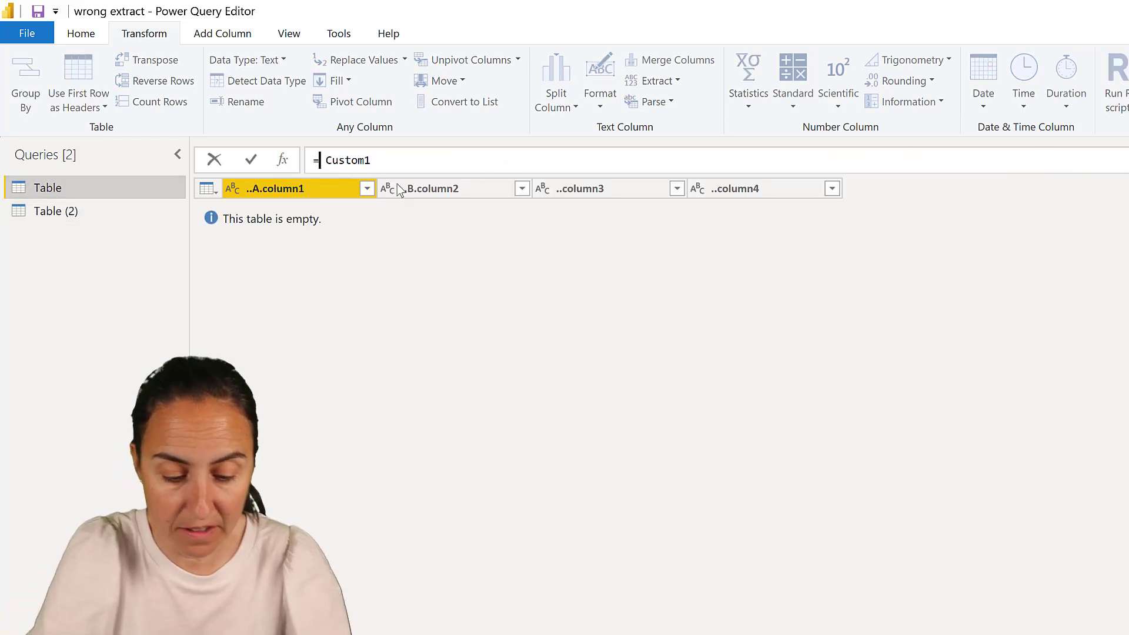
{"action": "type", "text": "("}
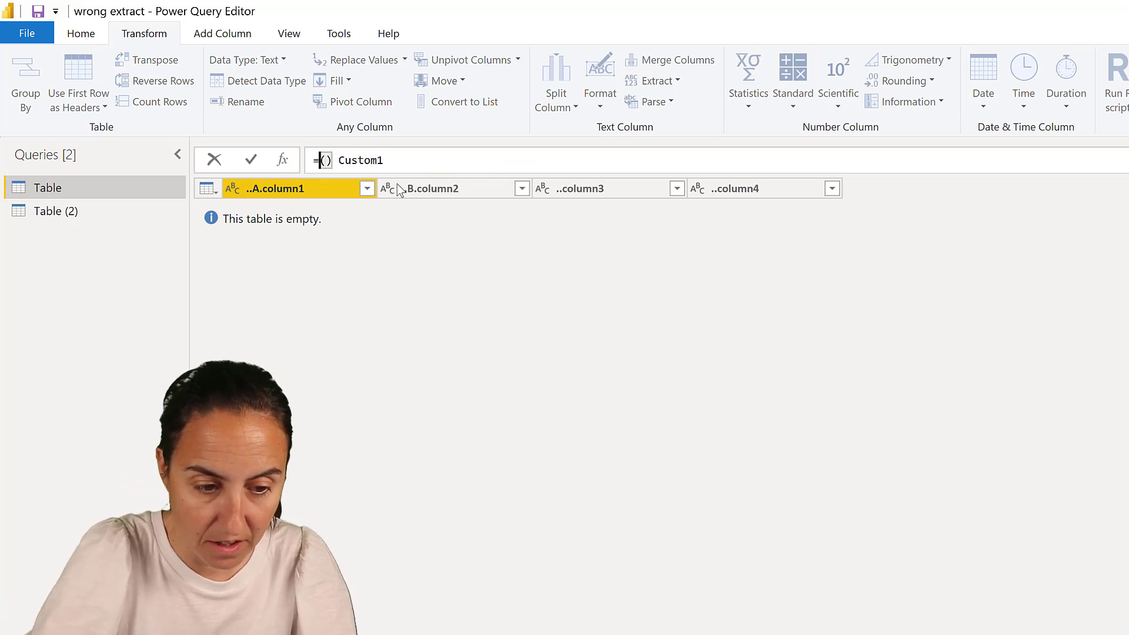
{"action": "key", "text": "BackSpace"}
Step: Enter Table.TransformColumnNames(Custom1, …) with the pasted Text.AfterDelimiter expression, giving column1–column4
{"action": "type", "text": "Table."}
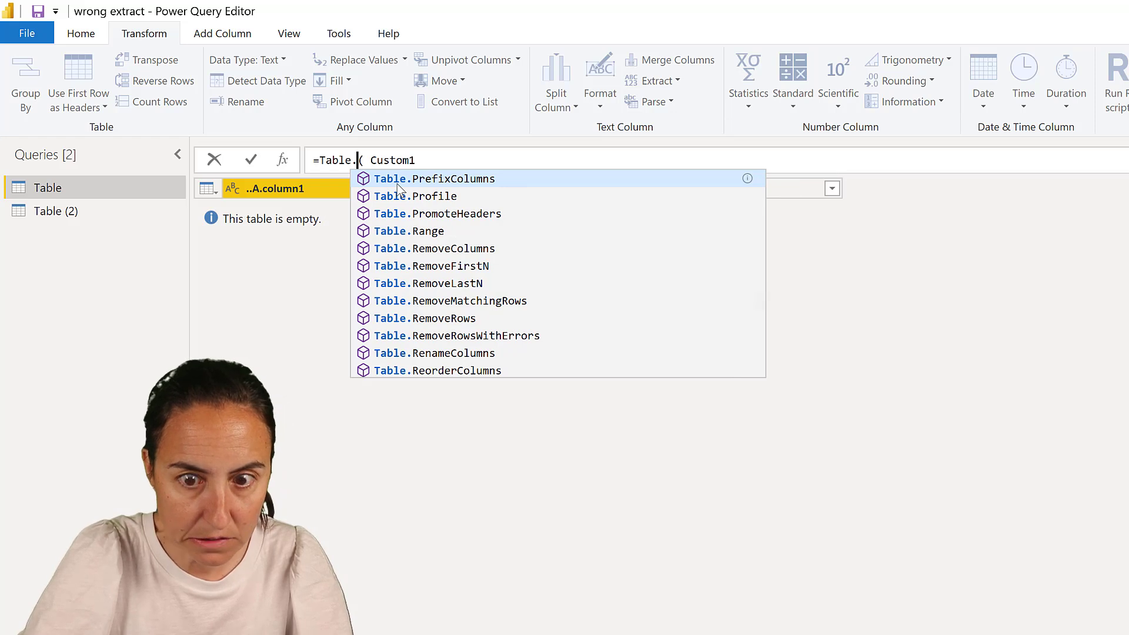
{"action": "type", "text": "co"}
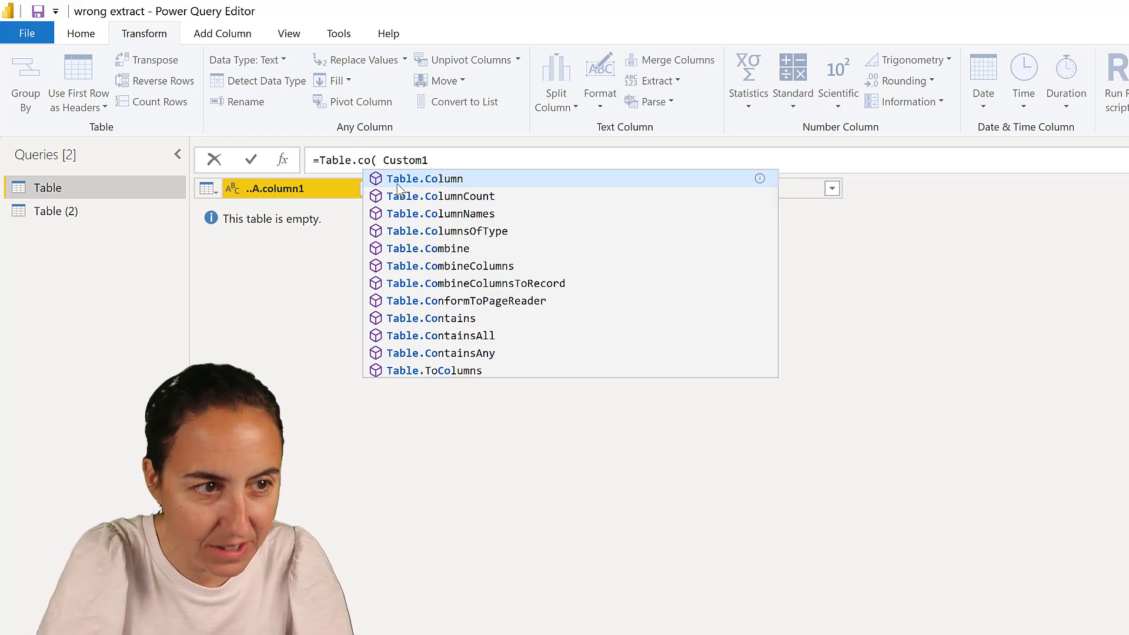
{"action": "key", "text": "BackSpace"}
{"action": "key", "text": "BackSpace"}
{"action": "type", "text": "tr"}
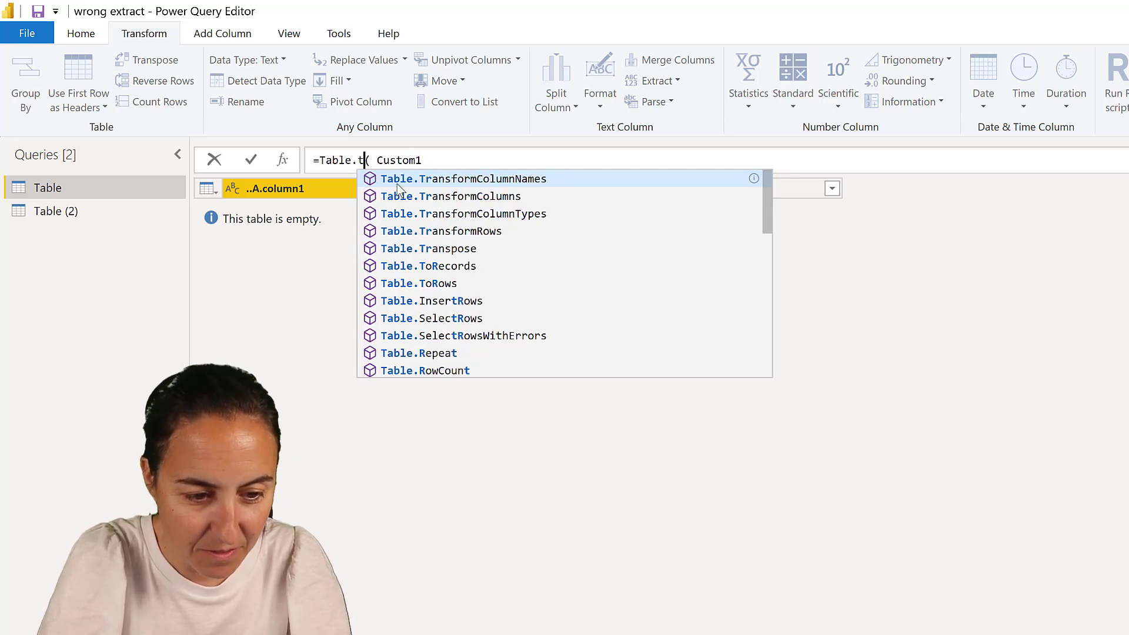
{"action": "key", "text": "Tab"}
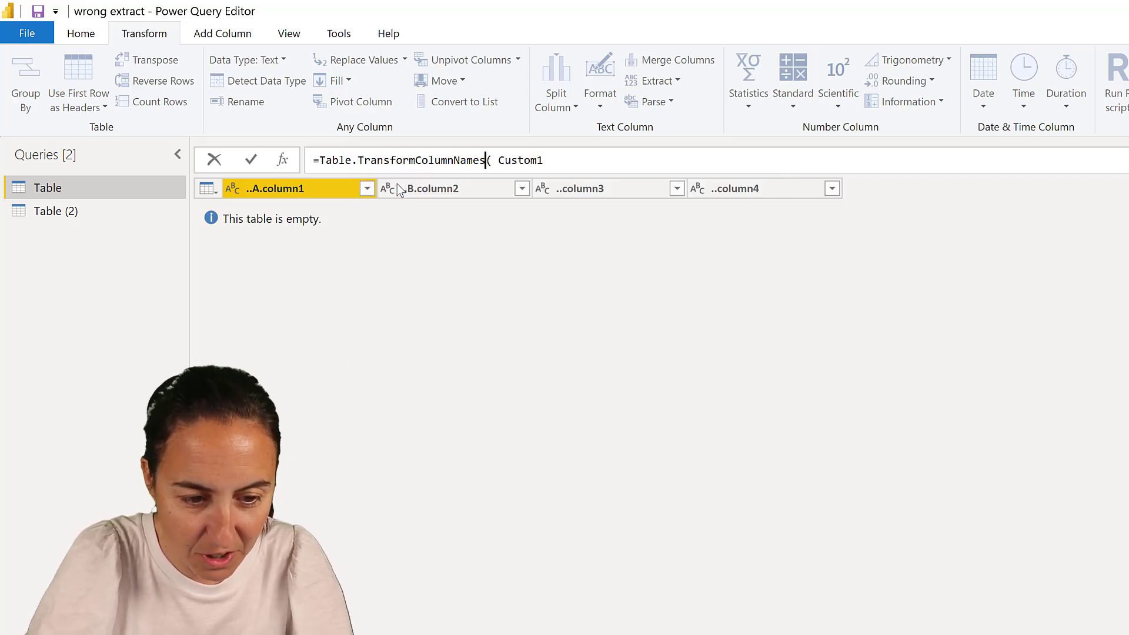
{"action": "left_click", "coordinate": [593, 160]}
{"action": "type", "text": ","}
{"action": "type", "text": "each Text.AfterDelimiter(_, \".\", {0, RelativePosition.FromEnd}))"}
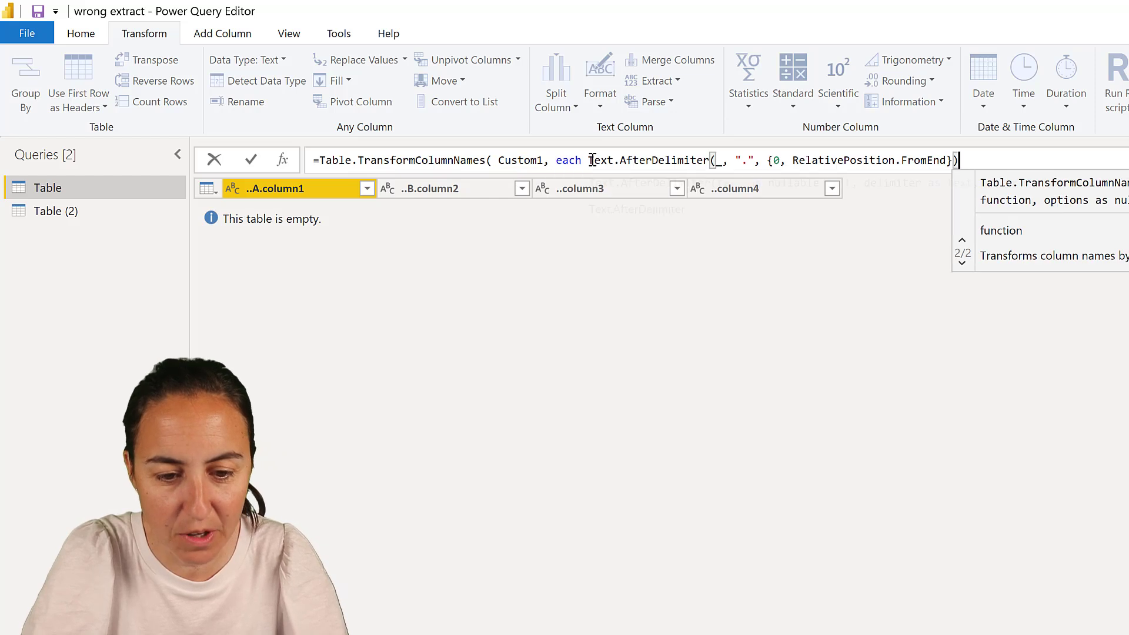
{"action": "key", "text": "Escape"}
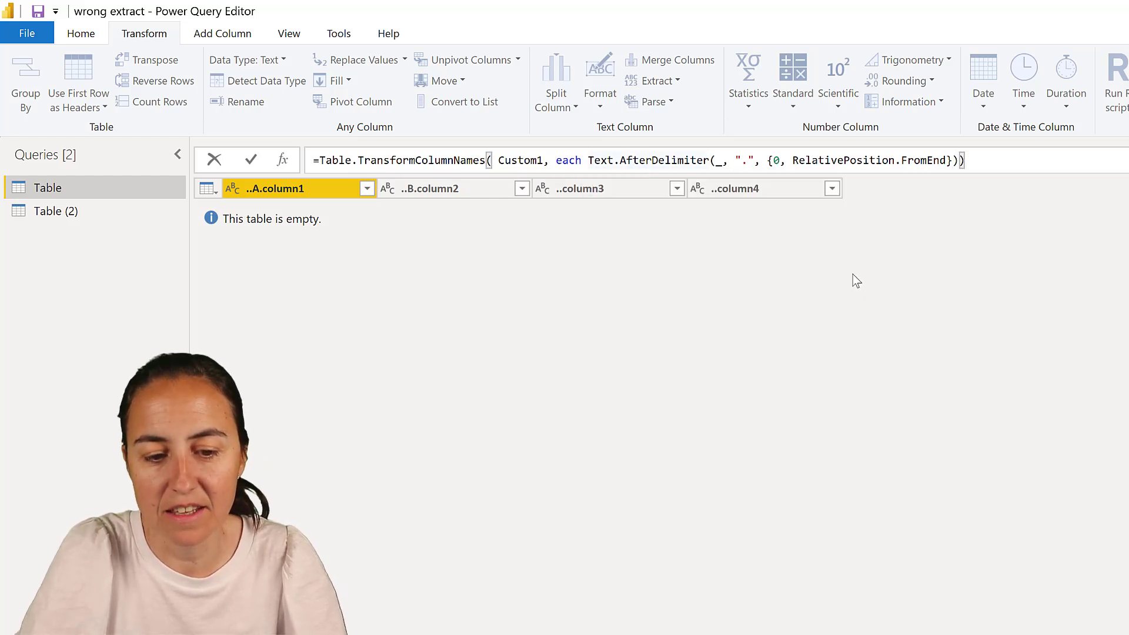
{"action": "left_click", "coordinate": [797, 340]}
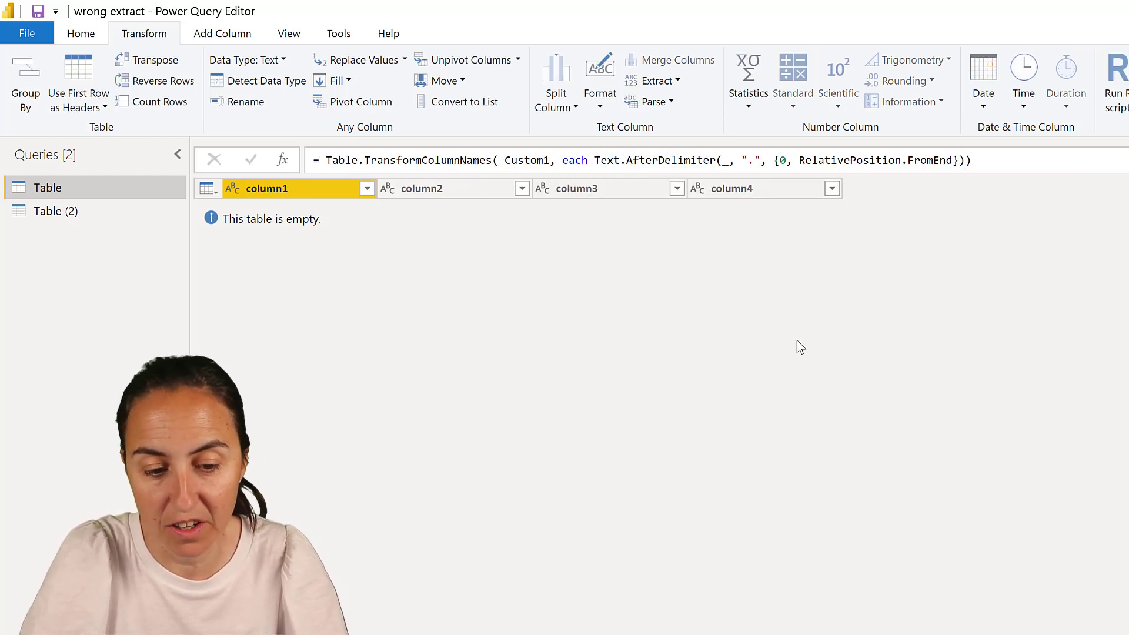